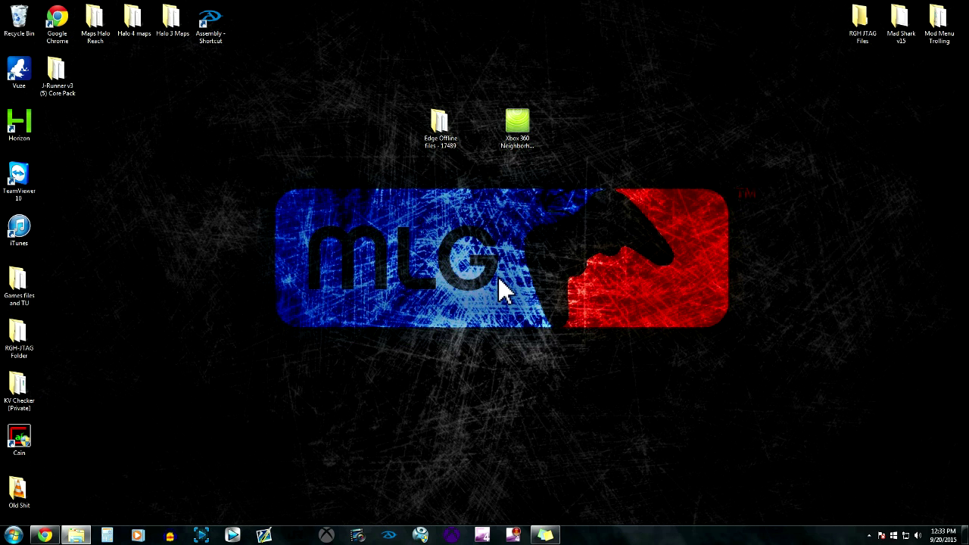
Step: Examine the files inside the Edge Offline files - 17489 folder on the desktop and close it again
double_click(442, 145)
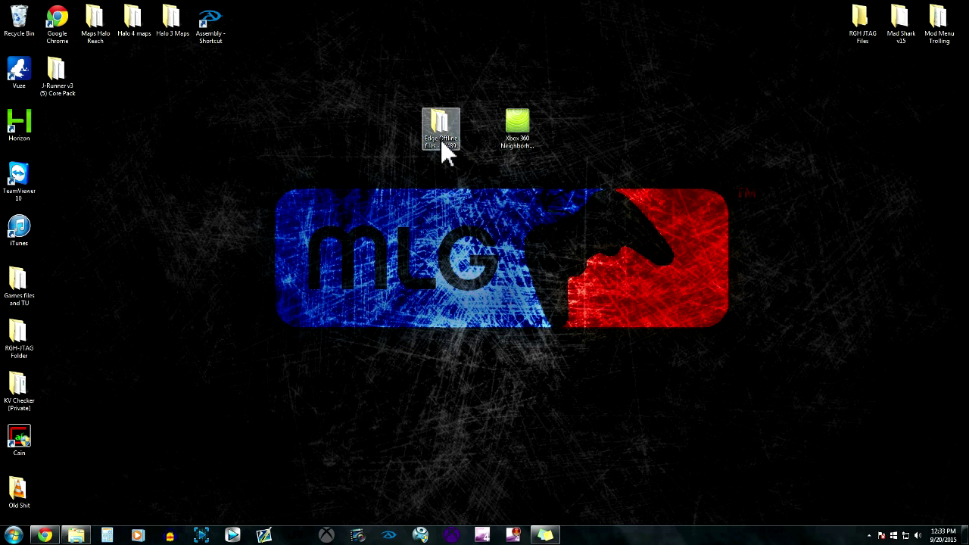
drag(426, 306, 444, 287)
click(432, 325)
click(421, 271)
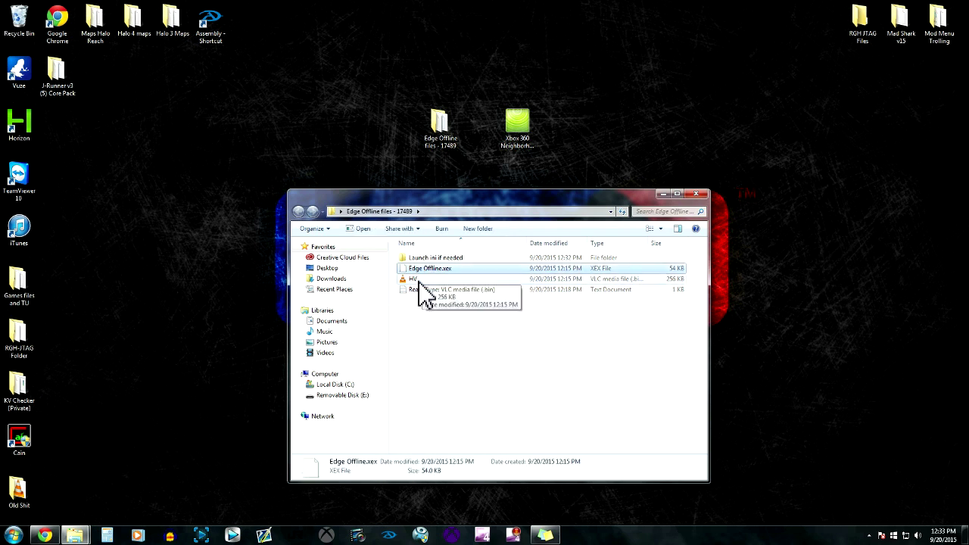
click(417, 280)
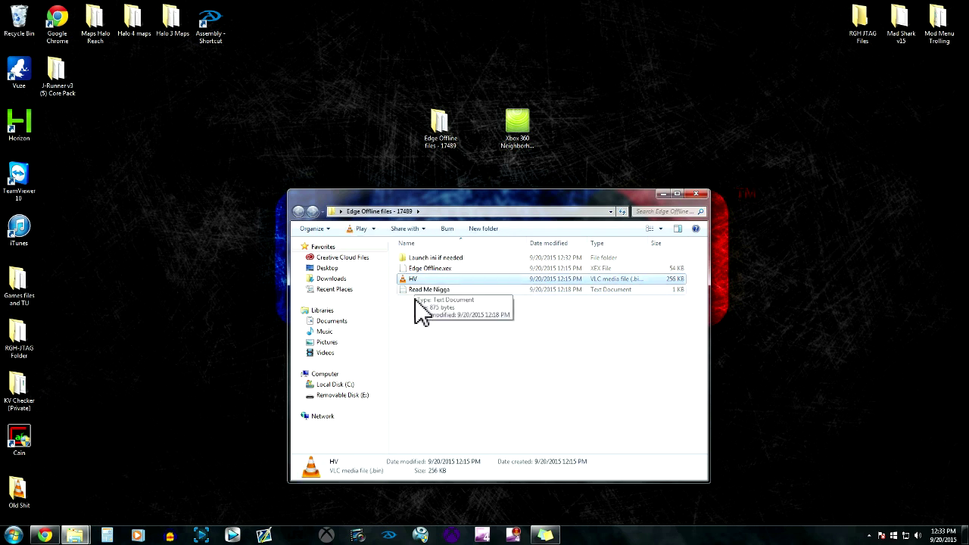
click(422, 314)
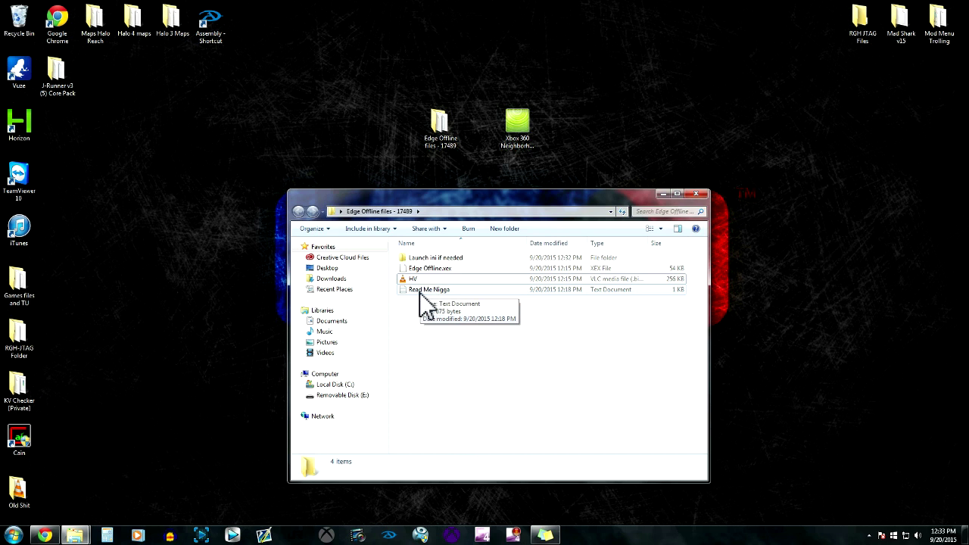
click(700, 199)
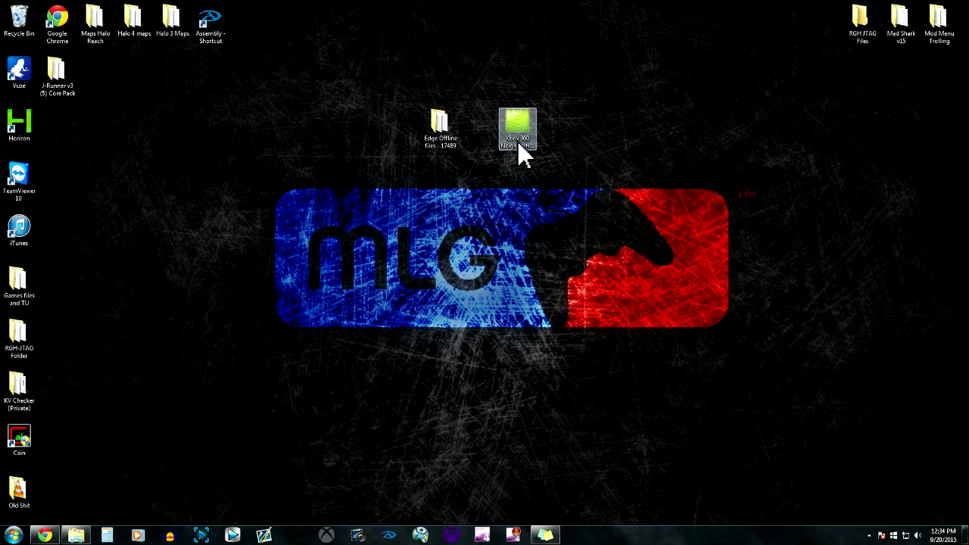
Step: Open the Retail Hard Drive Emulation (HDD:) drive of the Jtag console in Xbox 360 Neighborhood
click(76, 536)
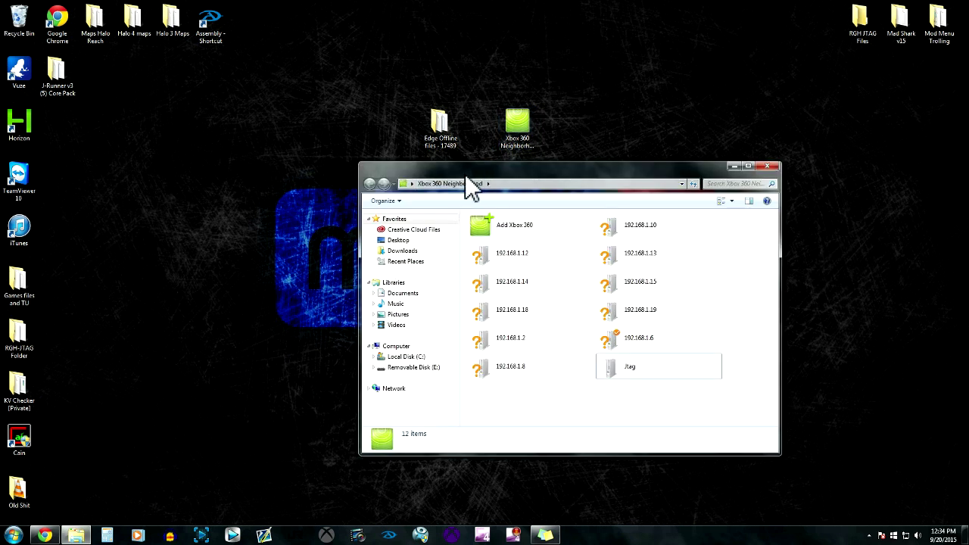
drag(479, 180, 415, 198)
double_click(574, 391)
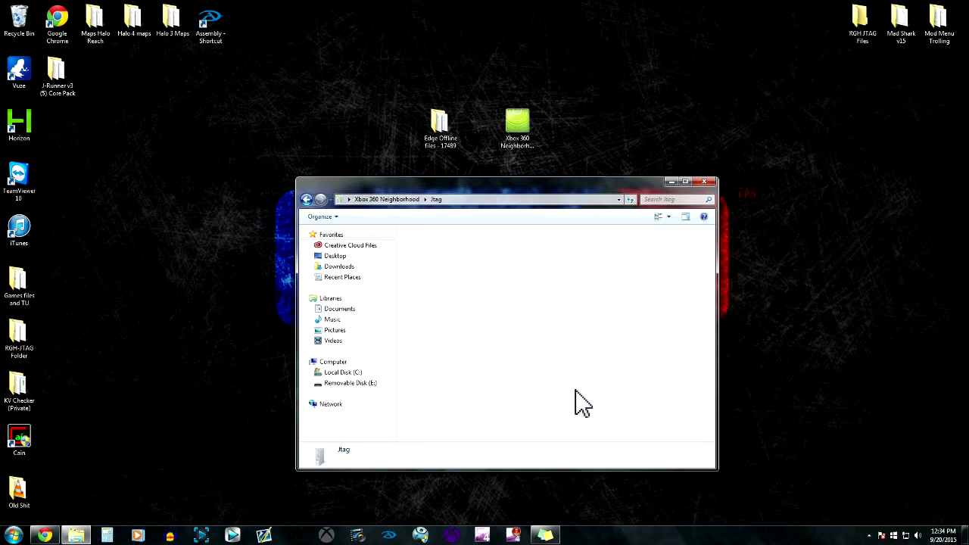
double_click(444, 278)
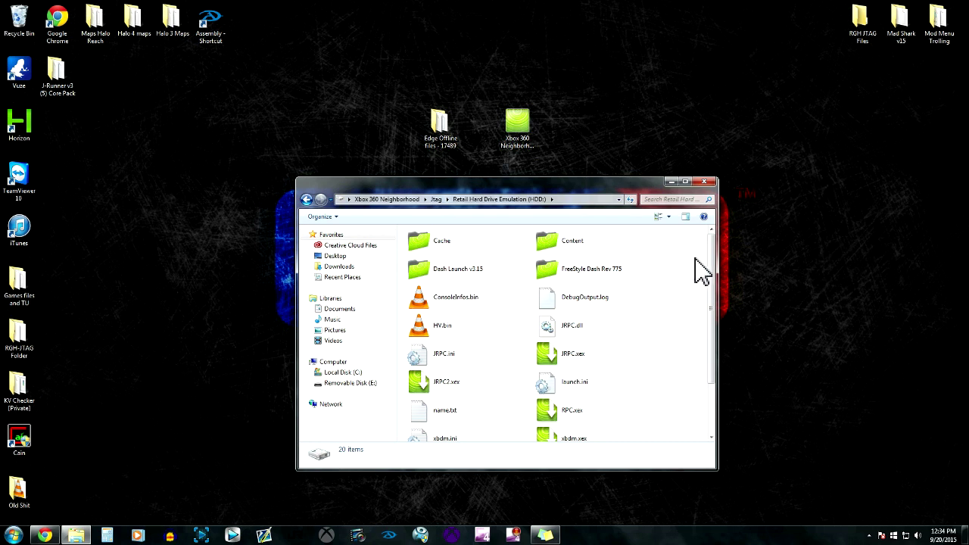
Step: Delete the existing XeNoN.xex and HV.bin files from the root of the console's hard drive
drag(712, 255, 702, 329)
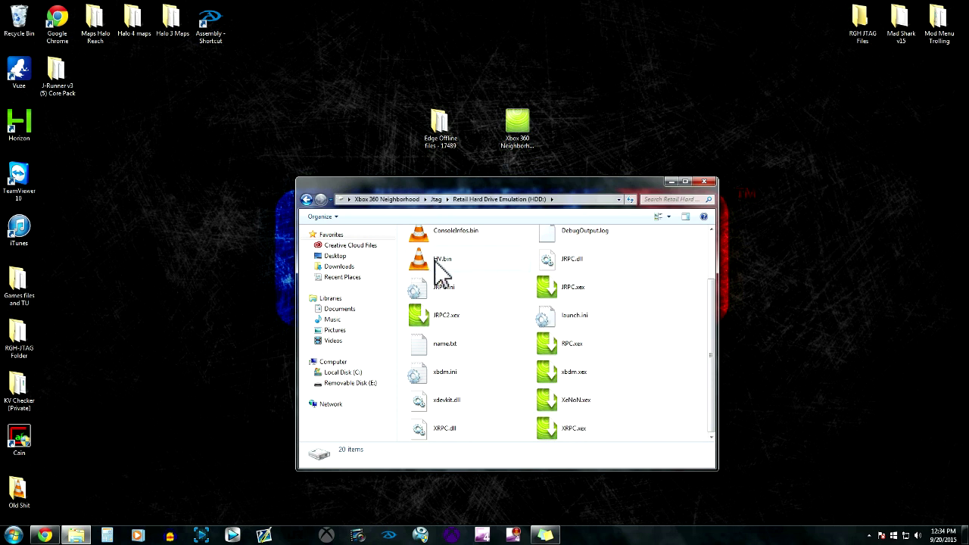
right_click(579, 402)
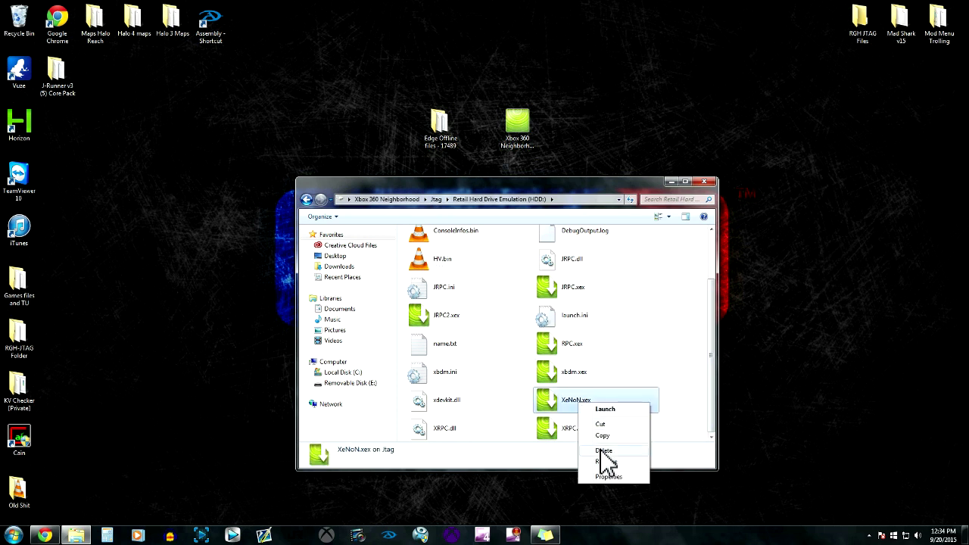
click(603, 452)
click(523, 294)
right_click(452, 262)
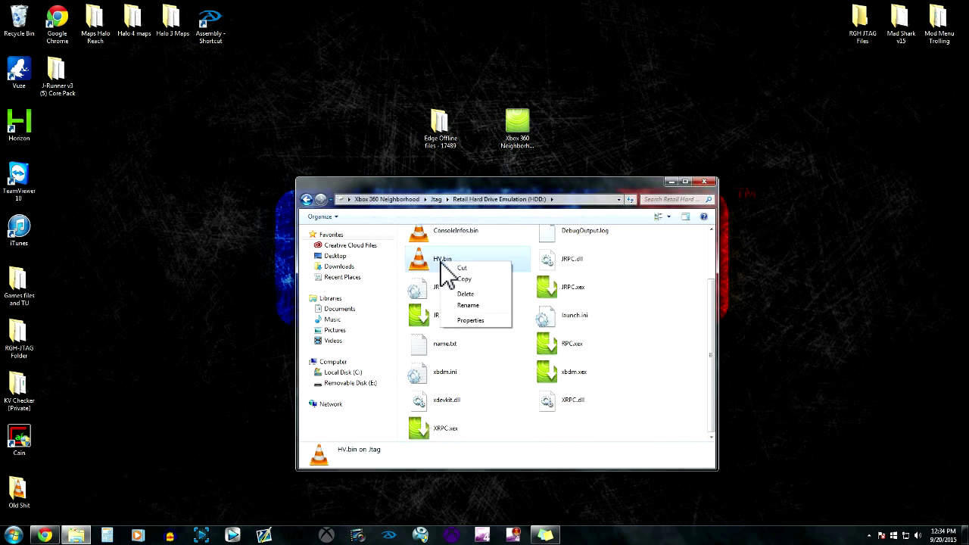
click(472, 295)
click(522, 295)
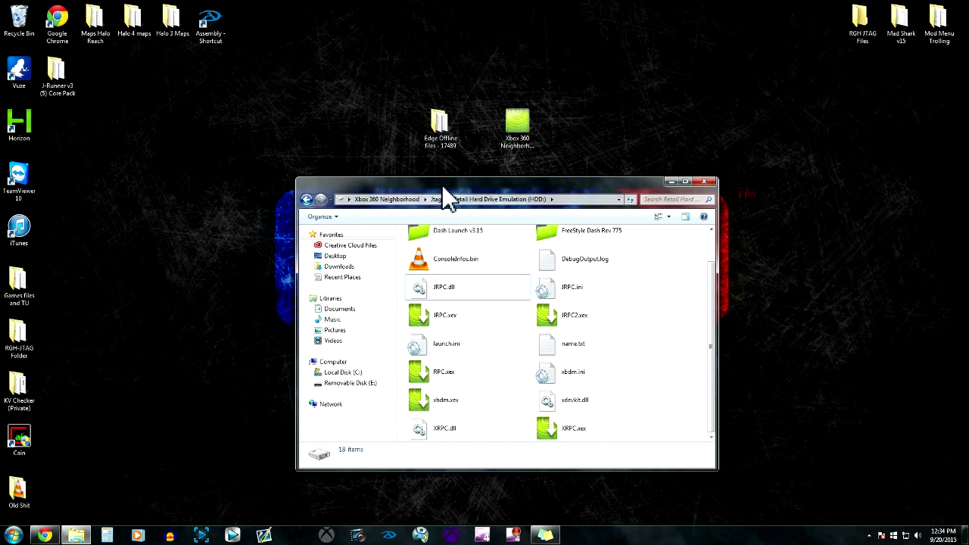
Step: Copy Edge Offline.xex and HV from the desktop's Edge Offline files - 17489 folder to the root of the Jtag console's HDD: drive
double_click(446, 137)
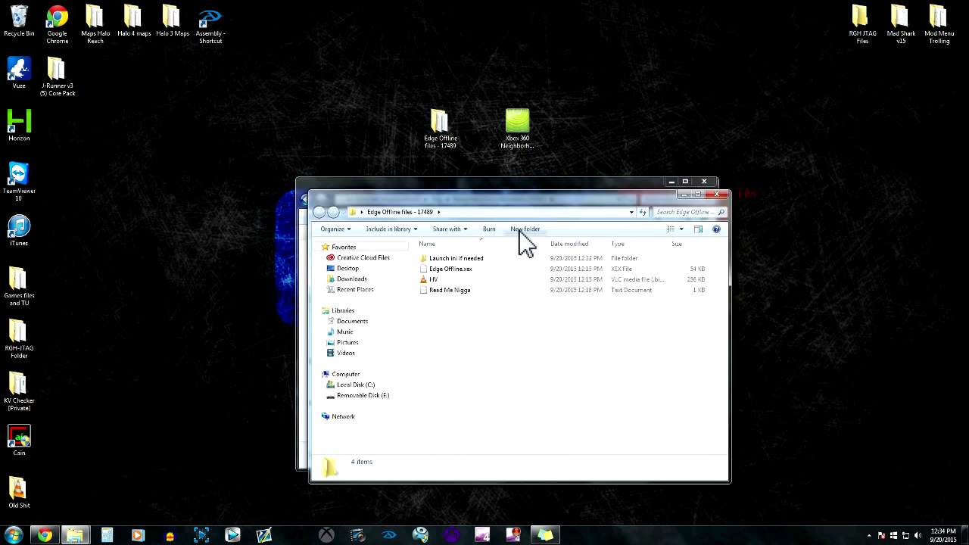
drag(493, 199, 250, 135)
drag(491, 200, 666, 155)
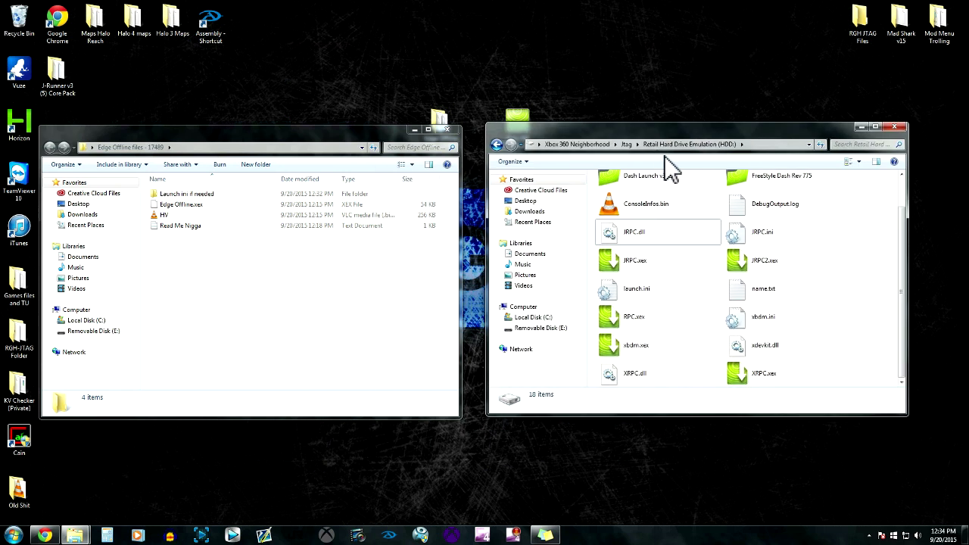
click(164, 207)
ctrl+click(195, 215)
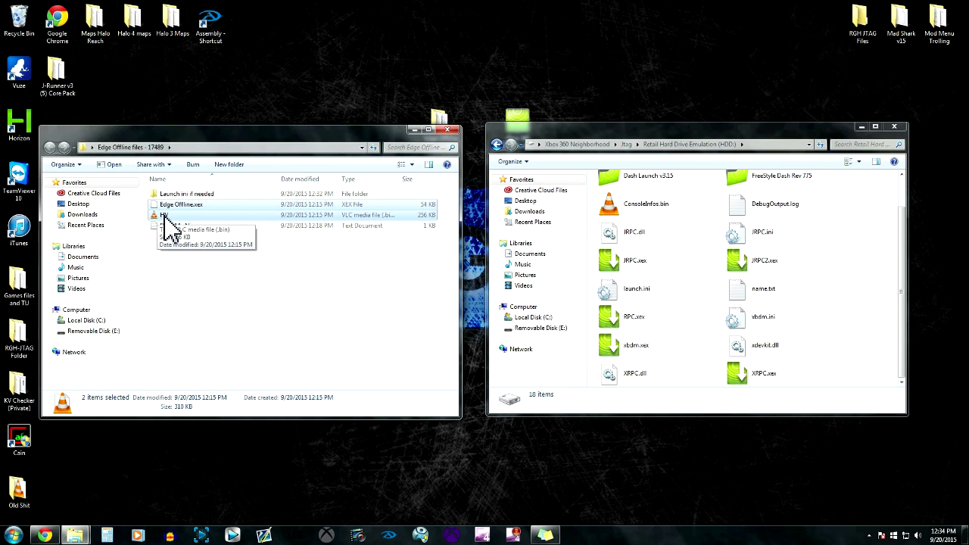
drag(172, 217, 591, 261)
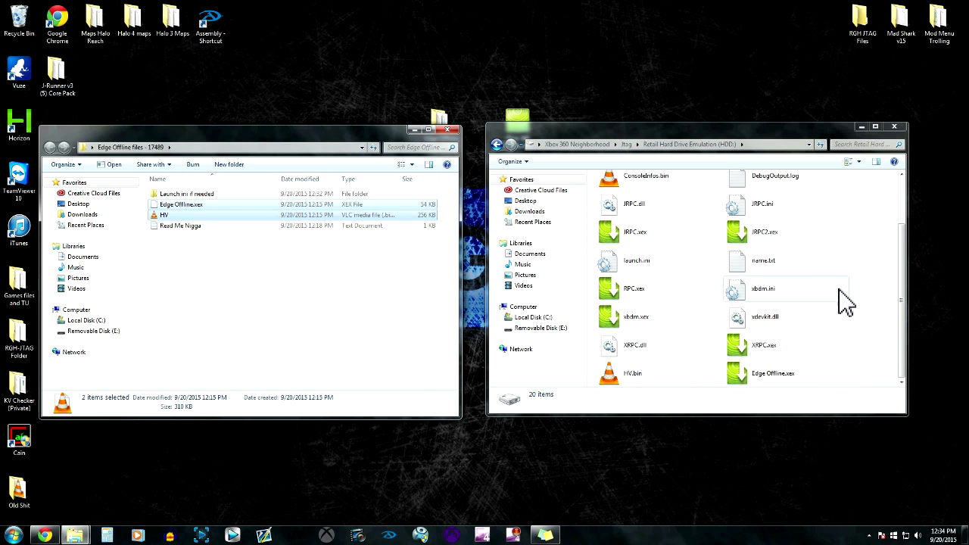
drag(904, 275, 906, 224)
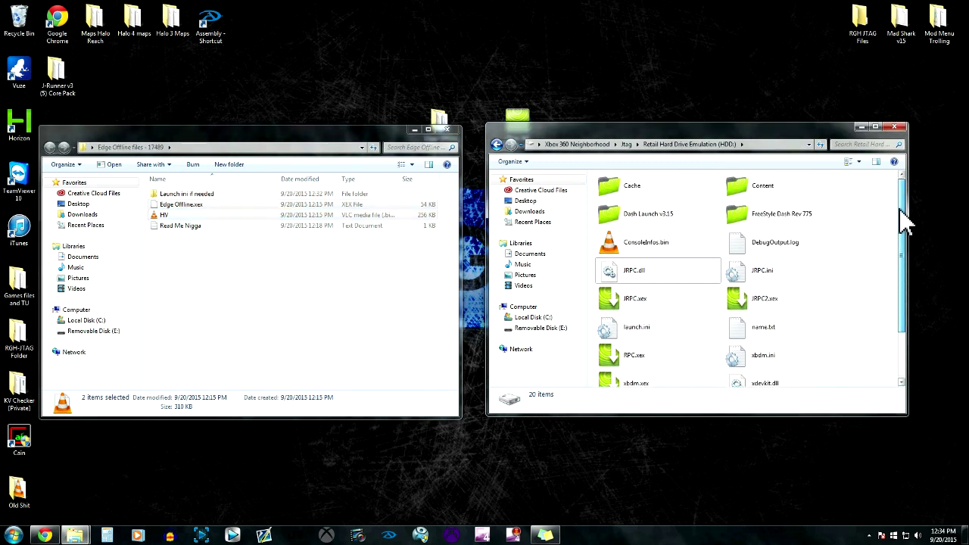
Step: Minimize the console hard drive window and close the Edge Offline files - 17489 folder
click(861, 128)
drag(324, 138, 644, 201)
click(746, 178)
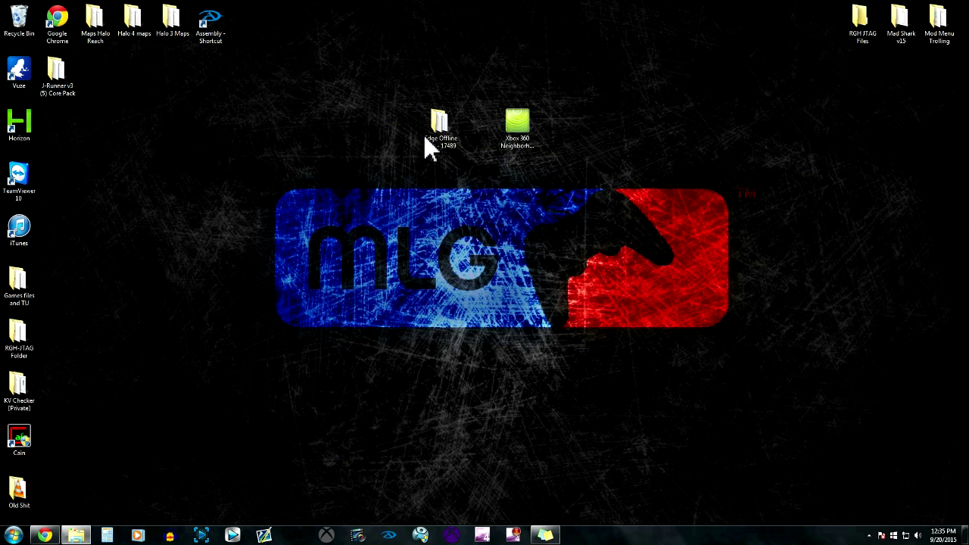
Step: Copy the Edge Offline files - 17489 folder from the desktop to Removable Disk (E:)
right_click(76, 536)
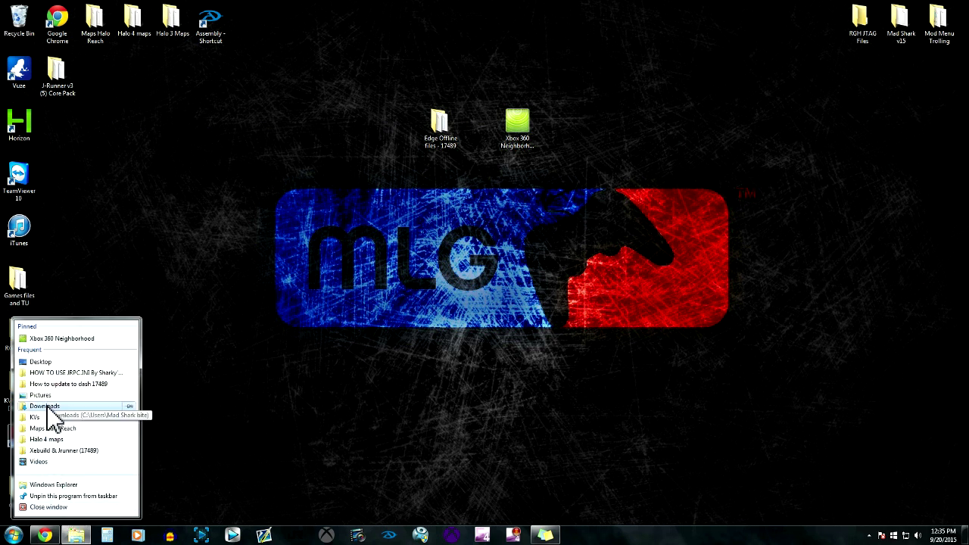
click(50, 496)
click(382, 380)
drag(467, 185, 80, 93)
drag(427, 136, 301, 212)
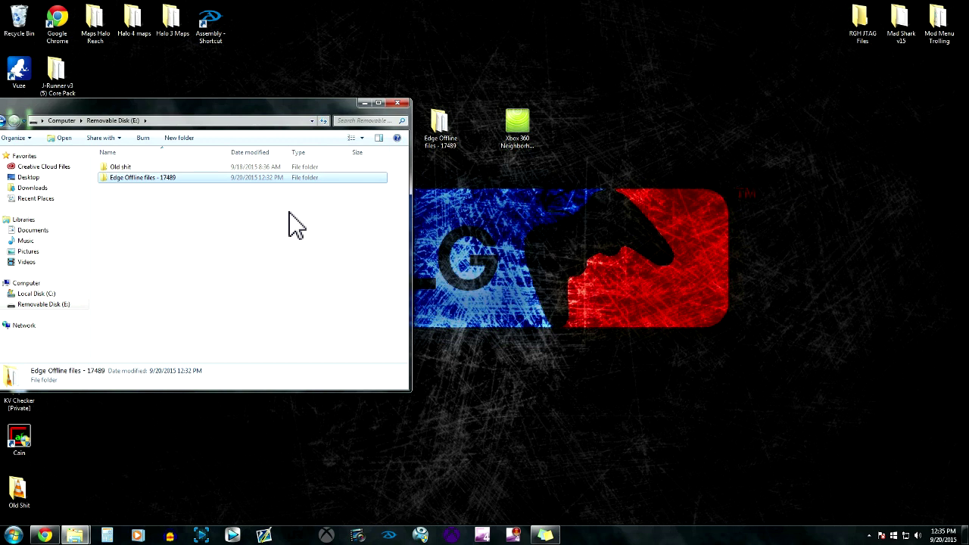
click(297, 224)
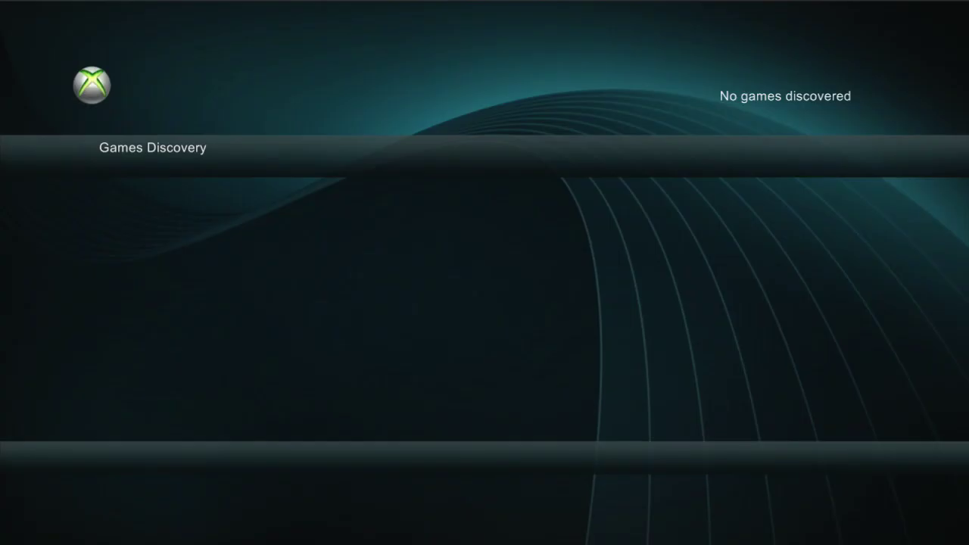
Step: In the console's file manager, copy Edge Offline.xex from the Edge Offline files - 17489 folder on Usb0:
key(Down)
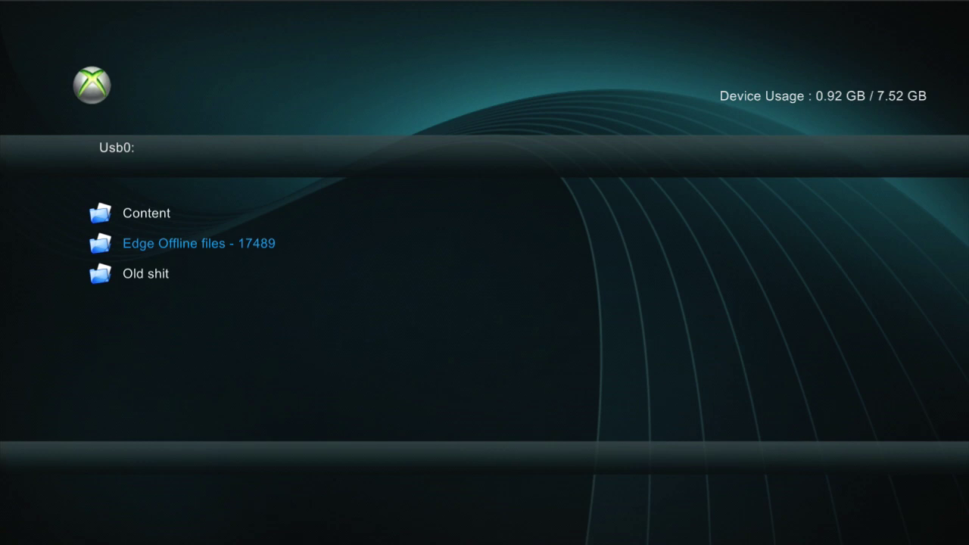
key(Return)
key(Down)
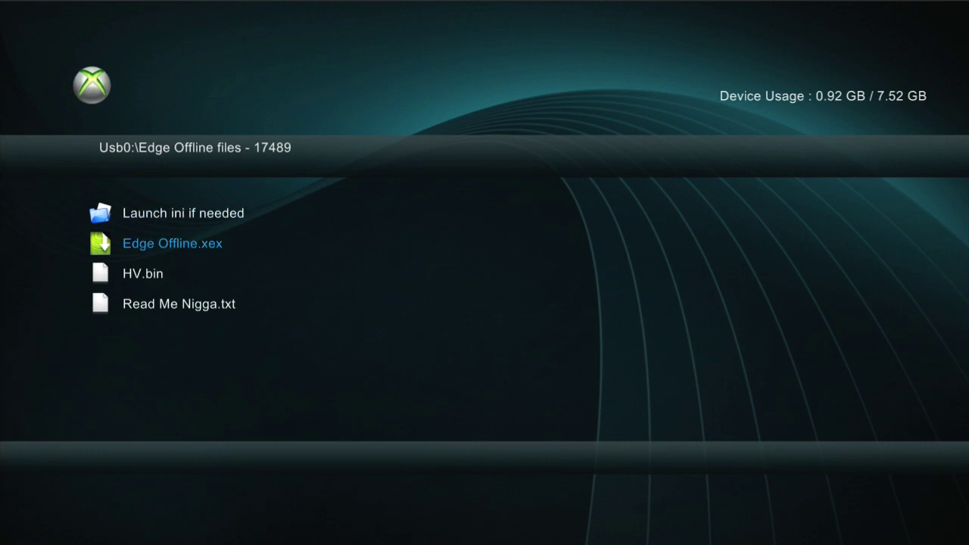
key(y)
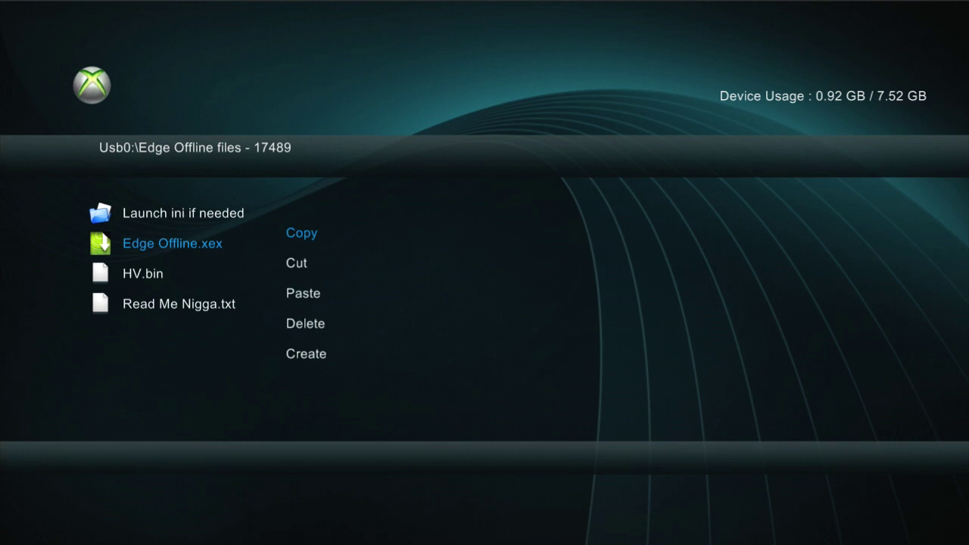
key(Return)
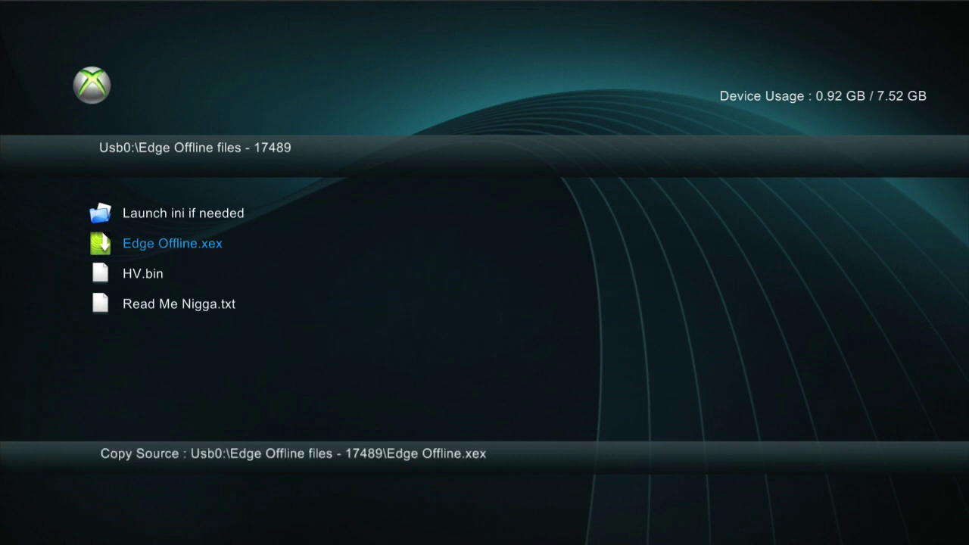
Step: Paste Edge Offline.xex into the root of the Hdd1: drive
key(x)
key(Down)
key(Return)
key(y)
key(Down)
key(Down)
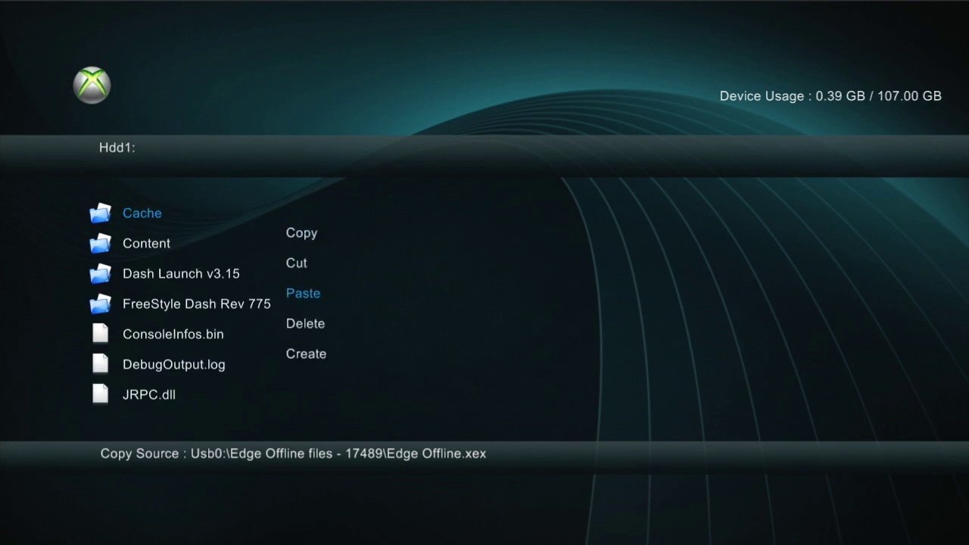
key(Return)
Step: Return to the Edge Offline files - 17489 folder on Usb0: and copy HV.bin
key(x)
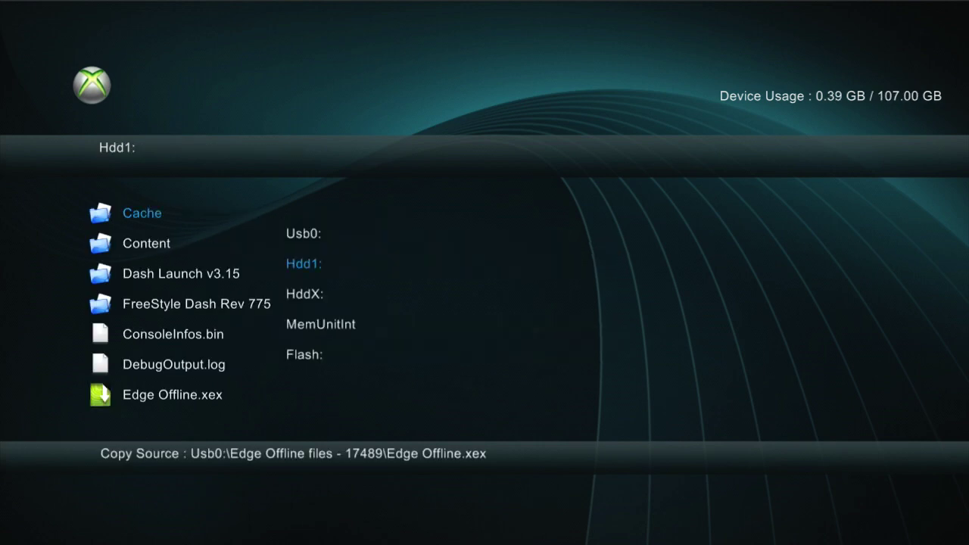
key(Up)
key(Return)
key(Down)
key(Down)
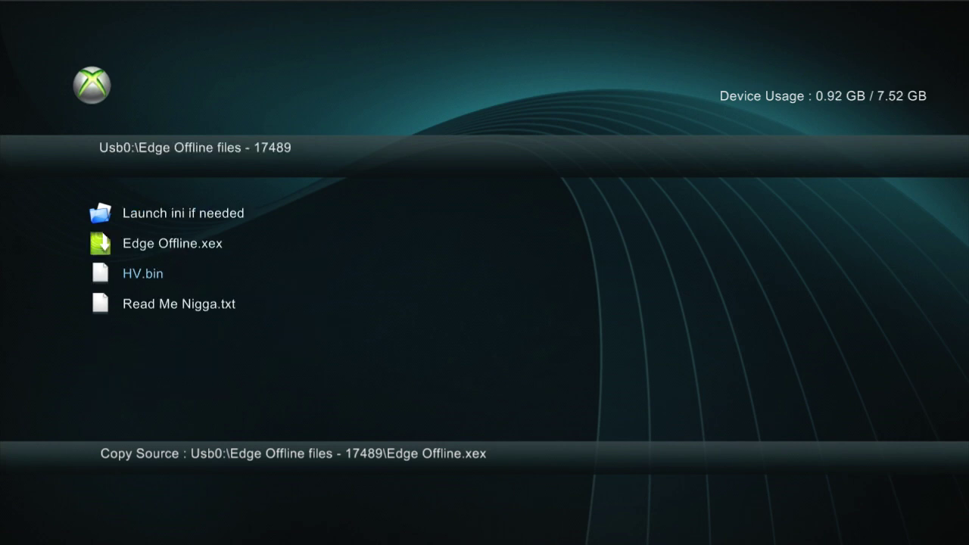
key(y)
key(Up)
key(Up)
key(Return)
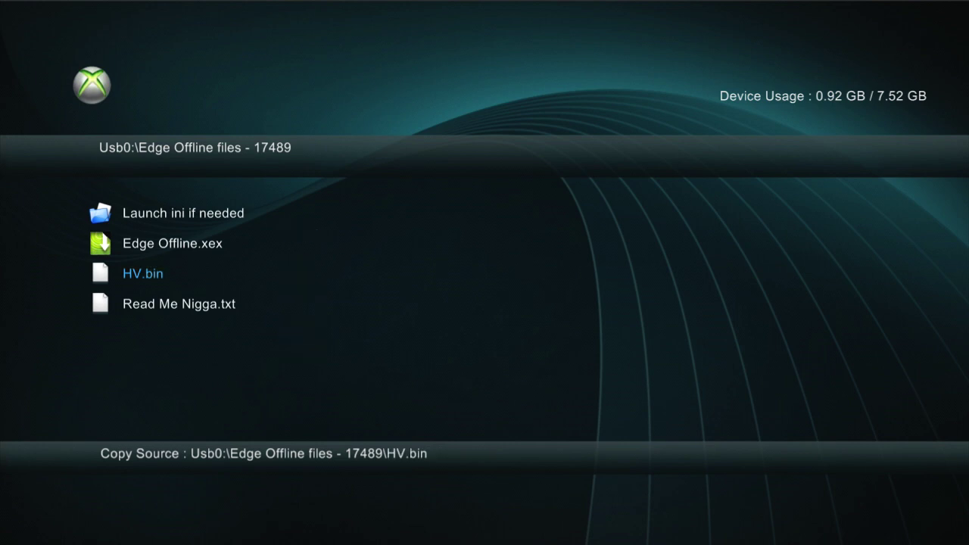
Step: Paste HV.bin into the root of the Hdd1: drive
key(x)
key(Down)
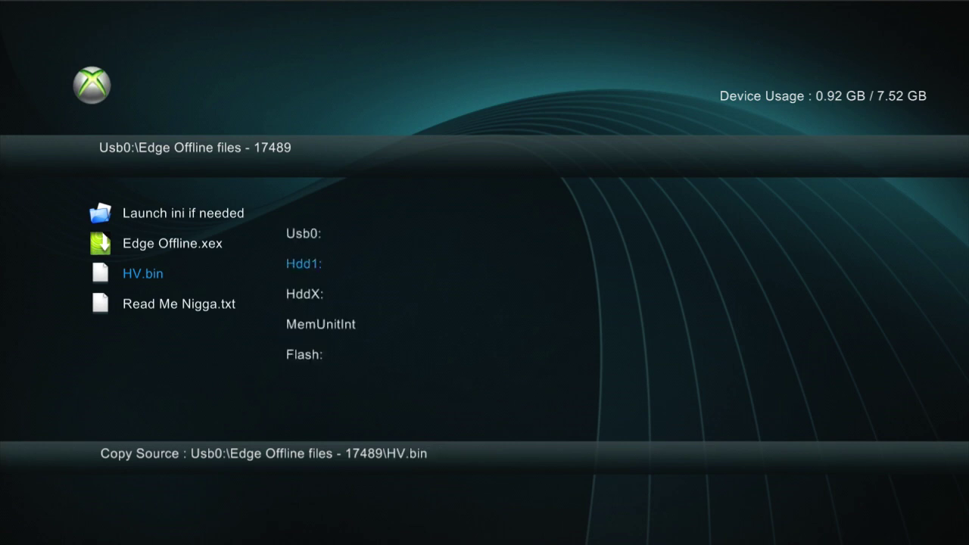
key(Return)
key(y)
key(Down)
key(Down)
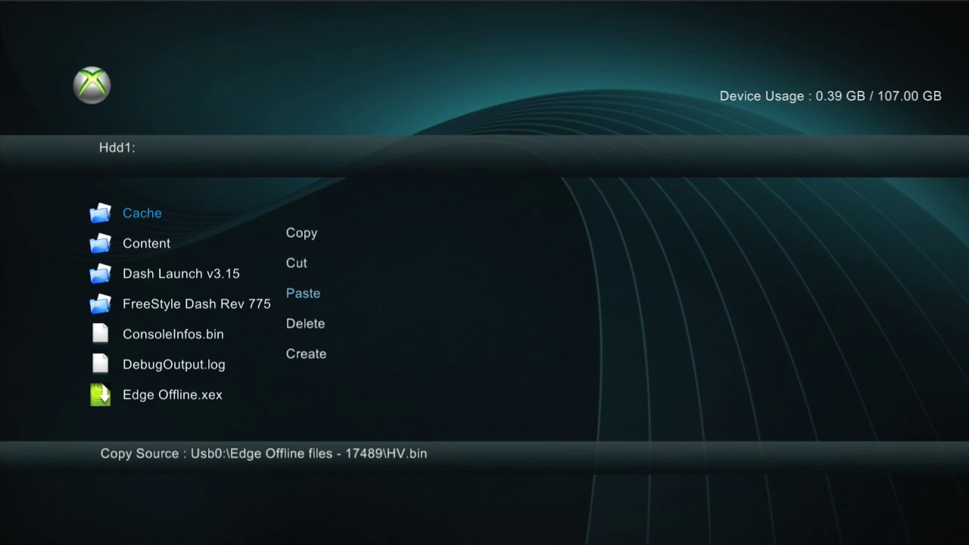
key(Return)
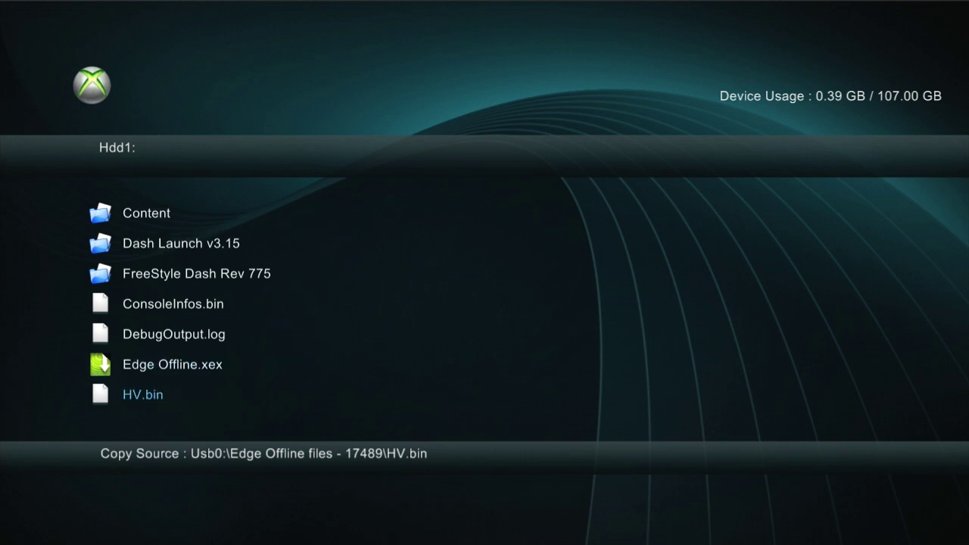
Step: Check the Hdd1: root listing for the pasted Edge Offline.xex and HV.bin files
key(Down)
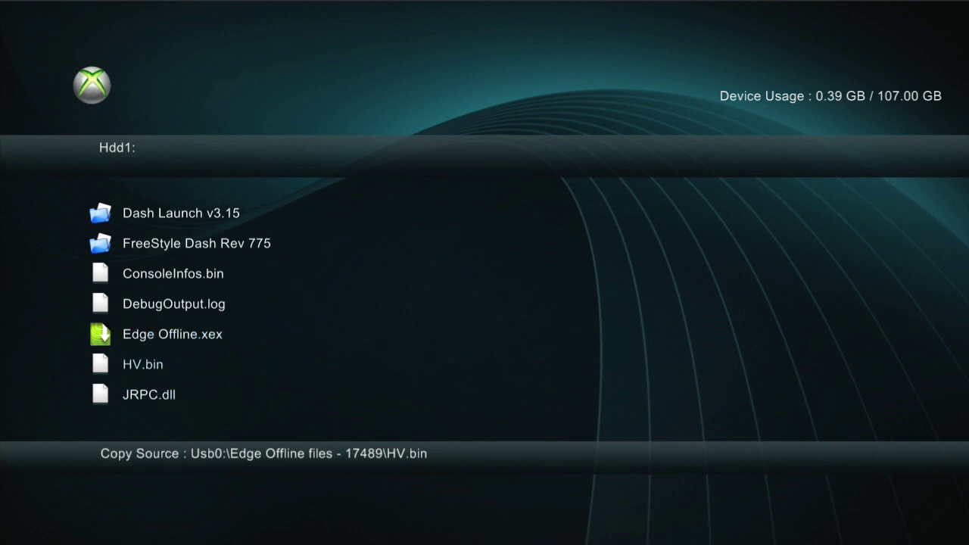
key(Up)
key(Up)
key(Up)
key(Up)
key(Up)
key(Up)
key(Up)
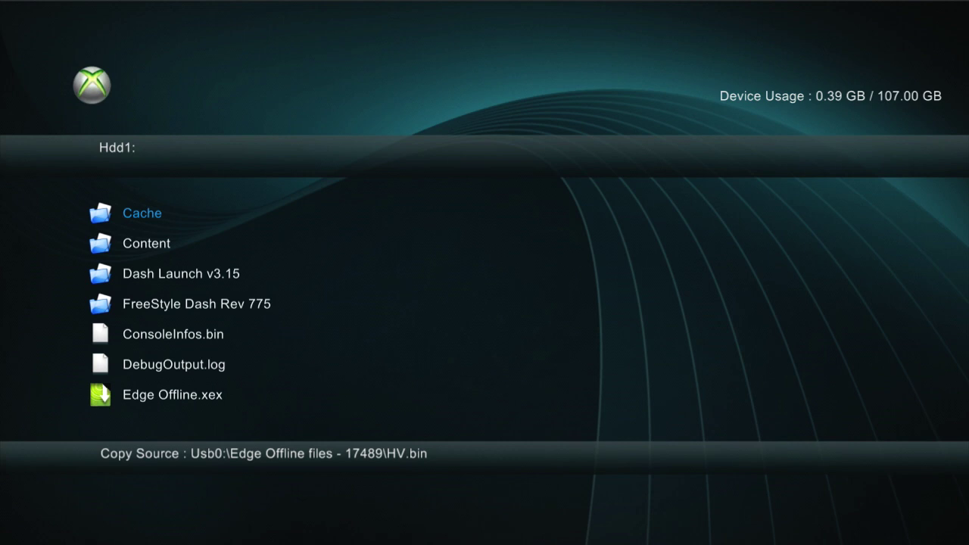
Step: Launch default.xex from the Installer folder inside Dash Launch v3.15 on Hdd1:
key(Down)
key(Down)
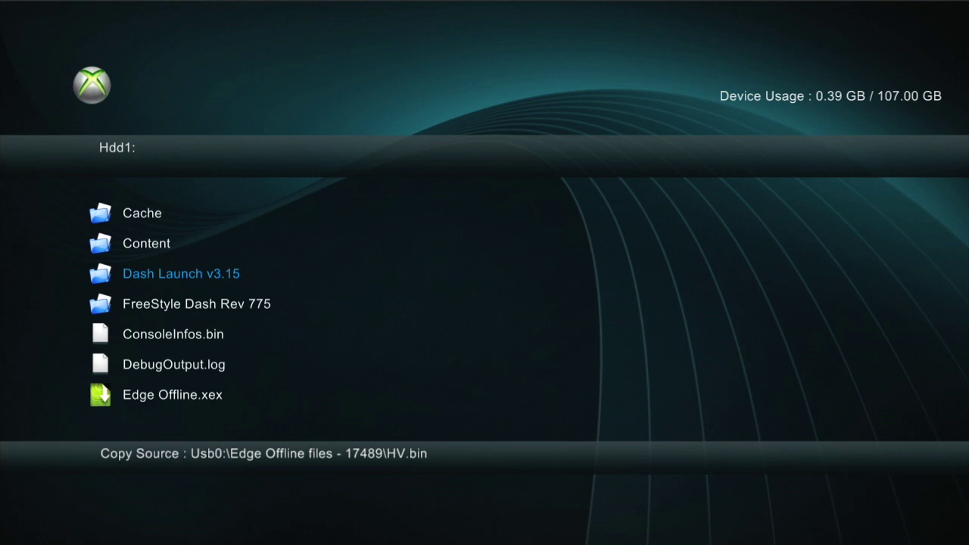
key(Return)
key(Down)
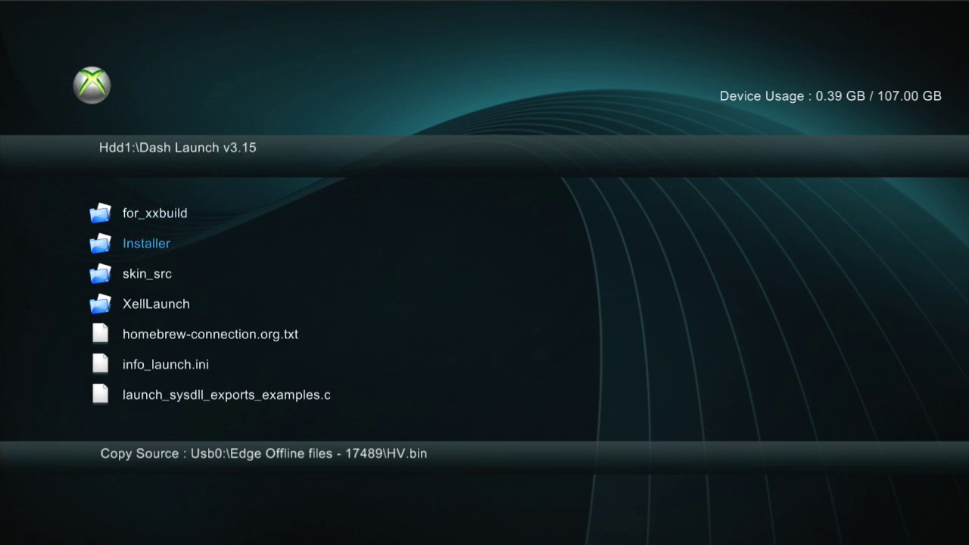
key(Return)
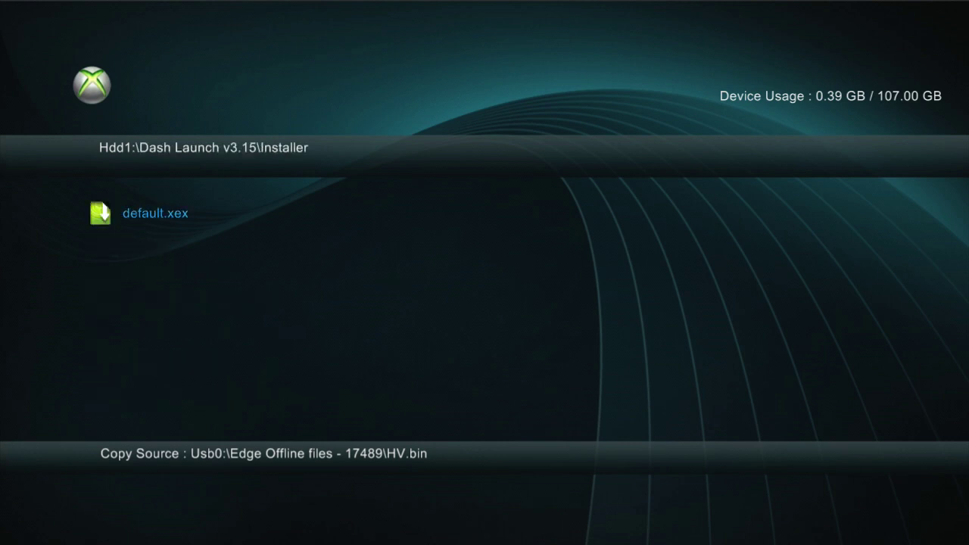
key(Return)
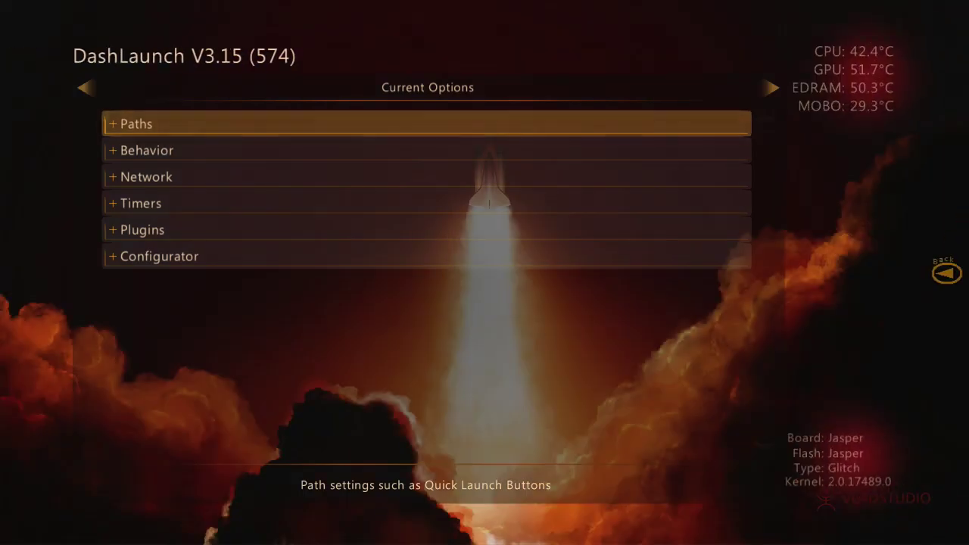
Step: Expand the Plugins settings and clear the path assigned to plugin2
key(Up)
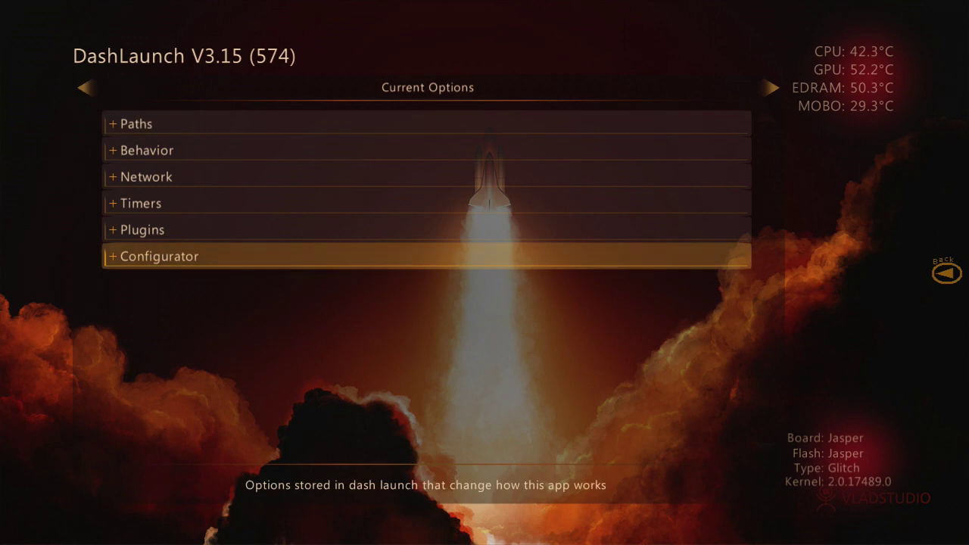
key(Up)
key(Return)
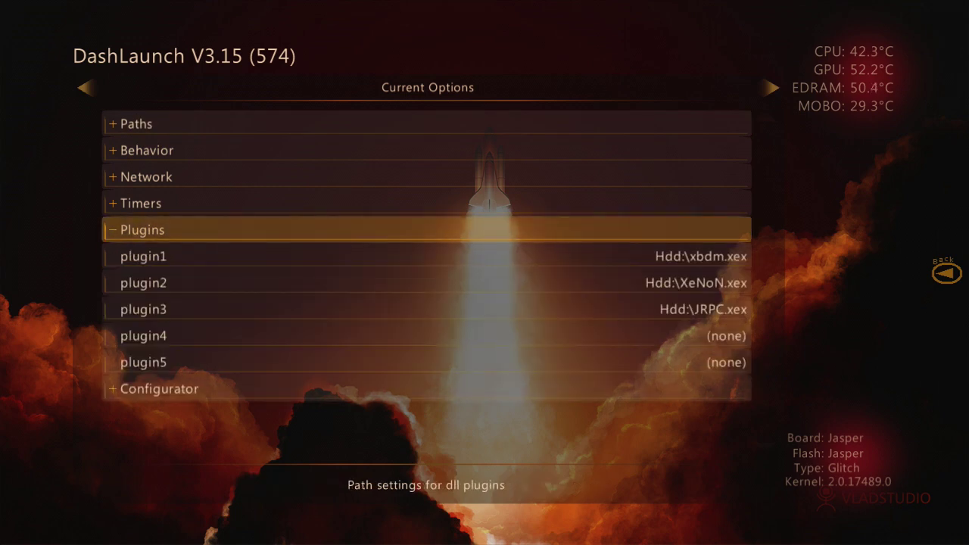
key(Down)
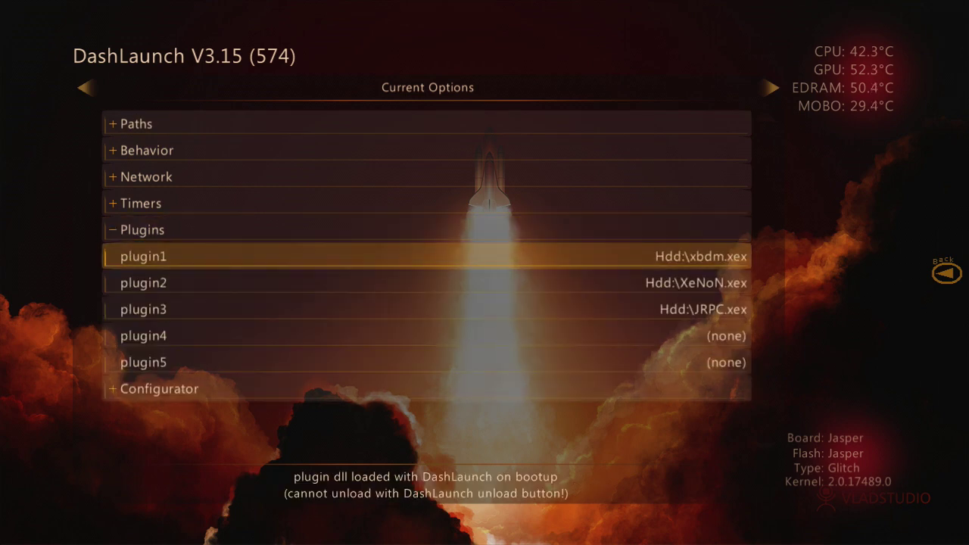
key(Down)
key(Down)
key(Up)
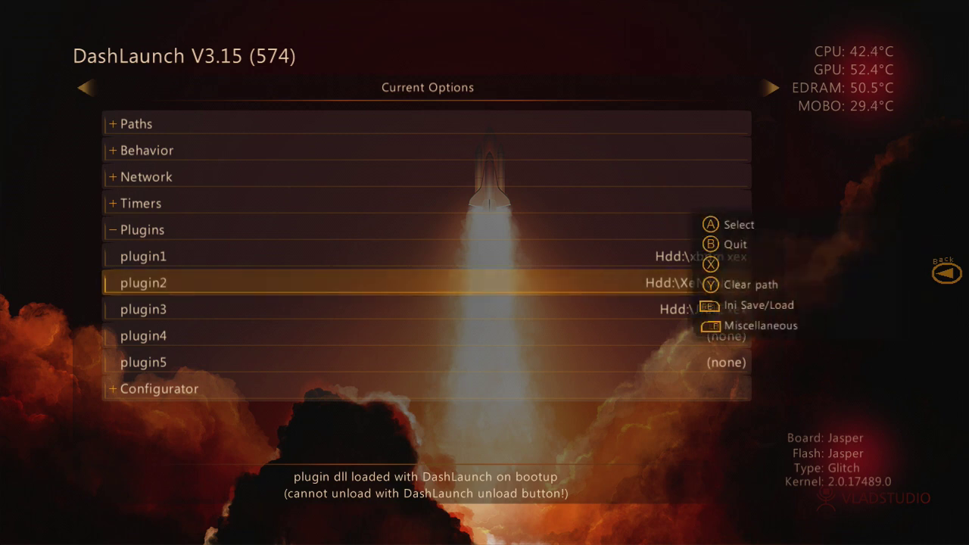
key(Down)
key(Up)
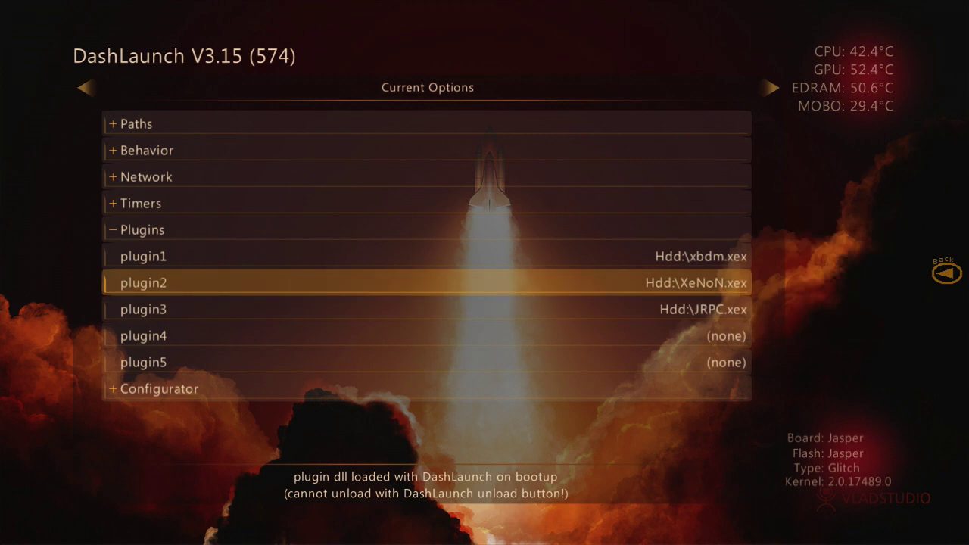
key(y)
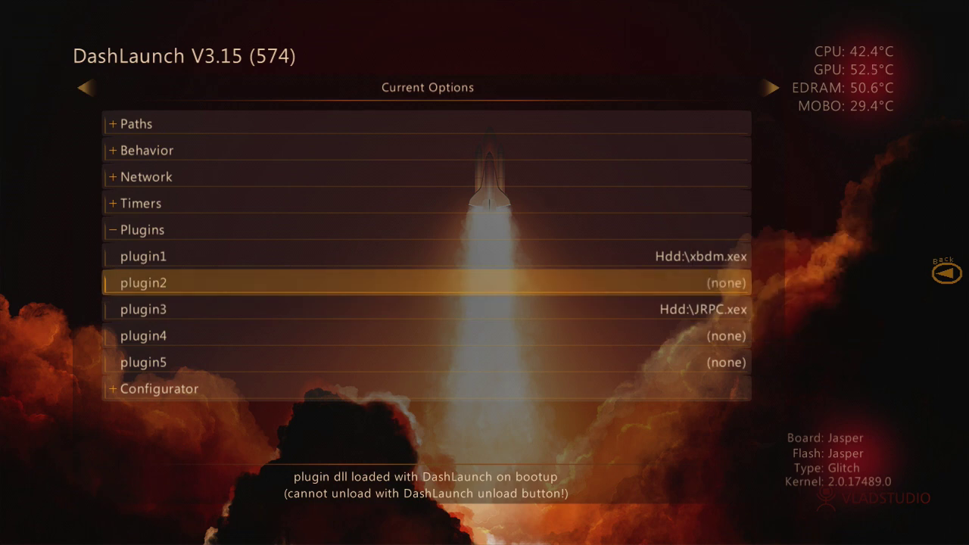
Step: Assign Edge Offline.xex from the root of Hdd: as plugin2
key(Return)
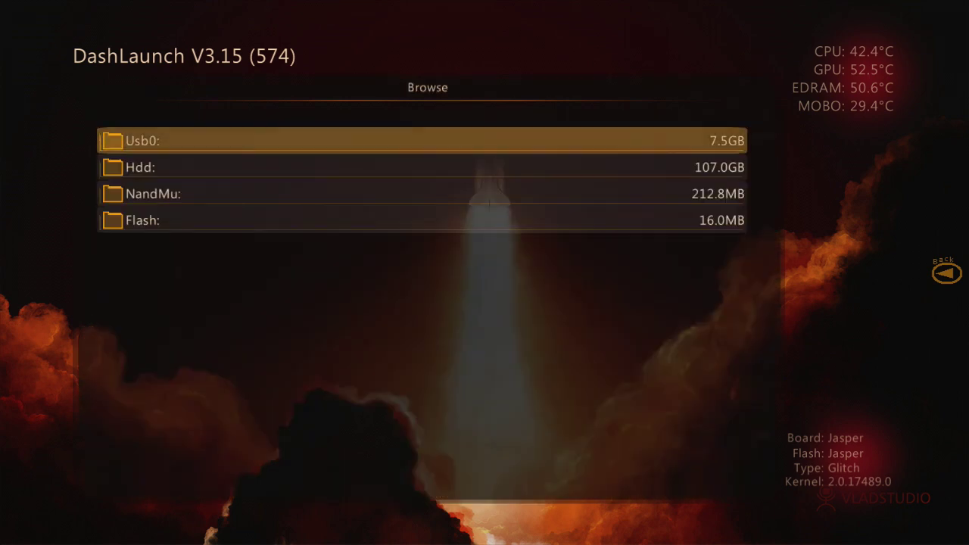
key(Down)
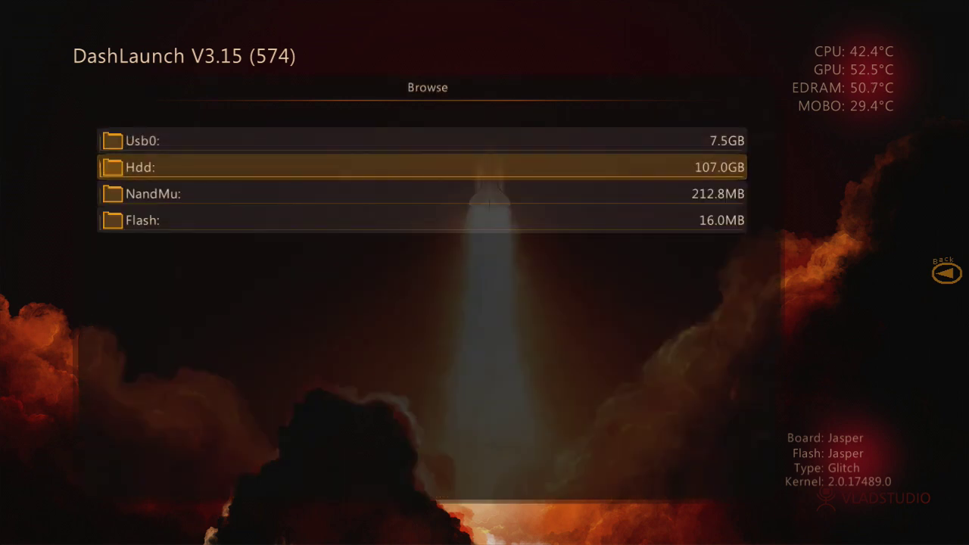
key(Return)
key(Down)
key(Down)
key(Down)
key(Down)
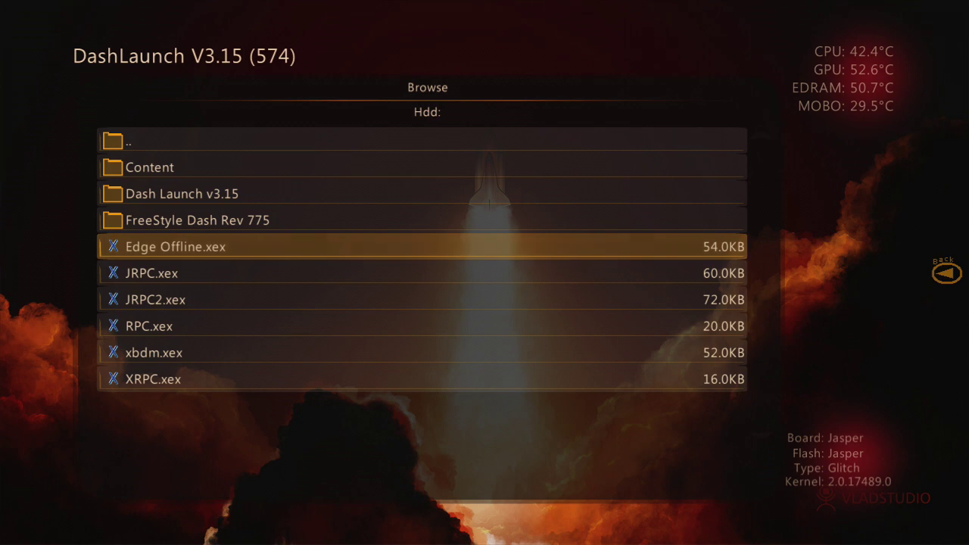
key(Return)
Step: Review the assigned plugin paths and collapse the Plugins settings
key(Down)
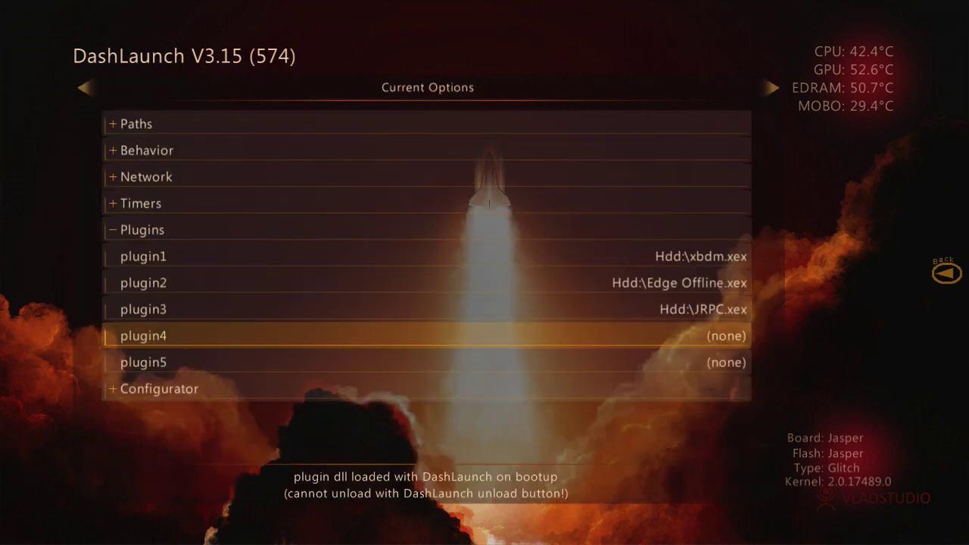
key(Up)
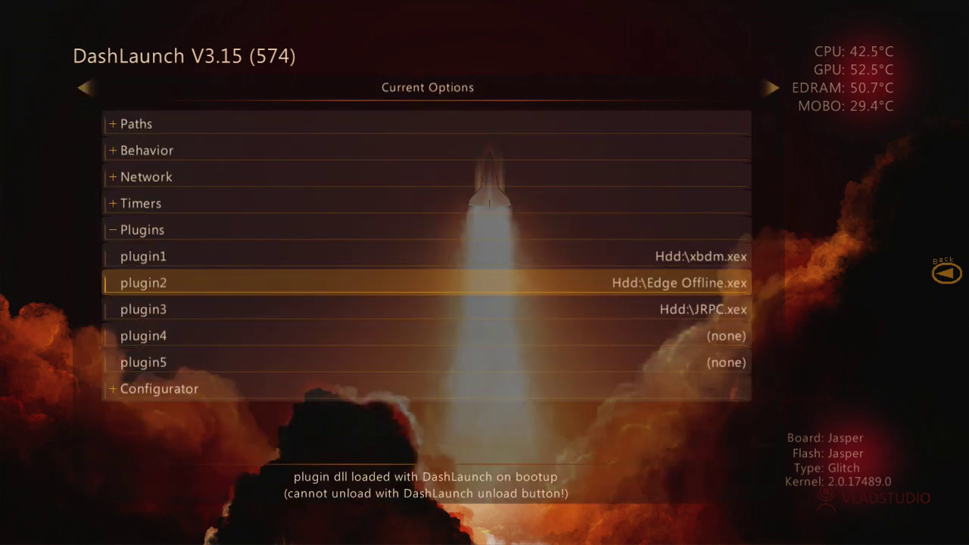
key(Up)
key(Up)
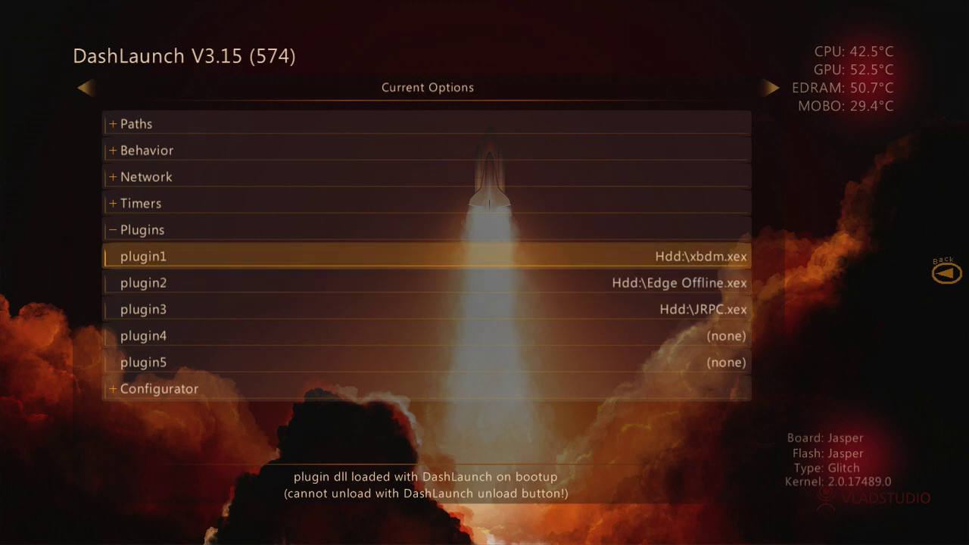
key(Return)
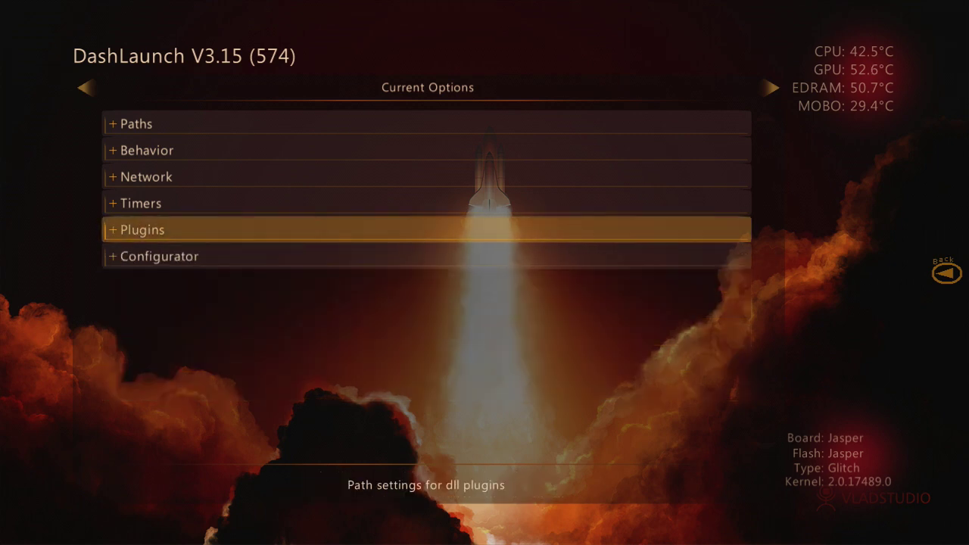
Step: Expand the Network settings and examine the liveblock and livestrong options
key(Up)
key(Up)
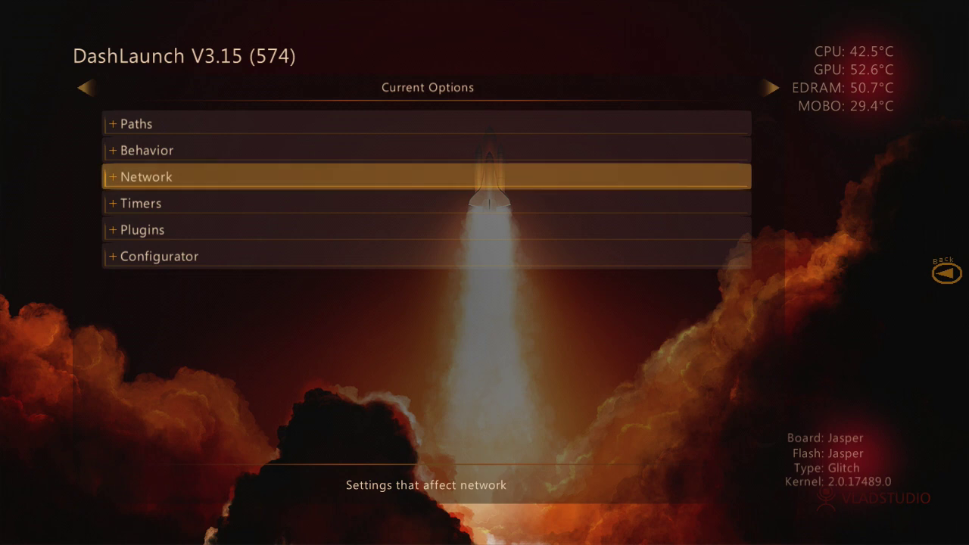
key(Return)
key(Down)
key(Up)
key(Down)
key(Down)
key(Down)
key(Down)
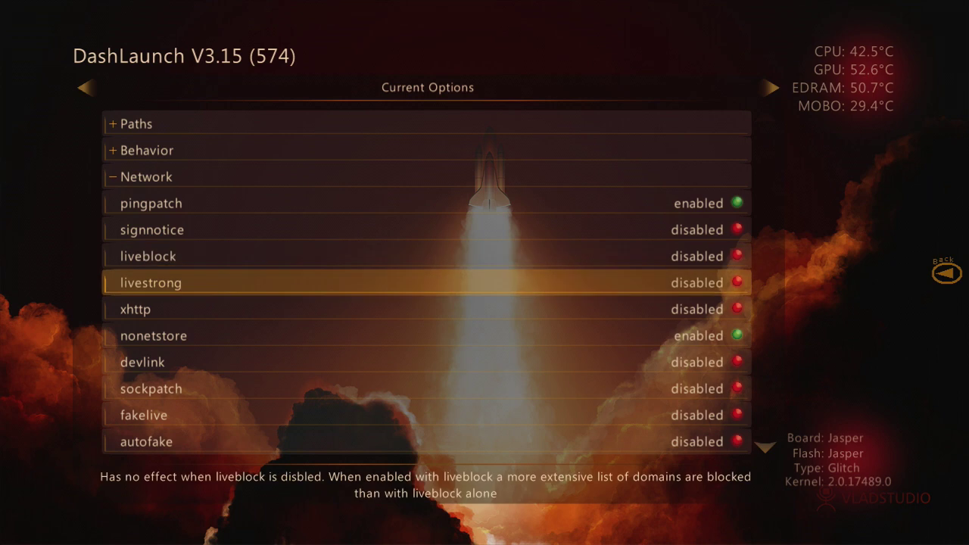
Step: Enable liveblock and livestrong in the Network settings
key(Up)
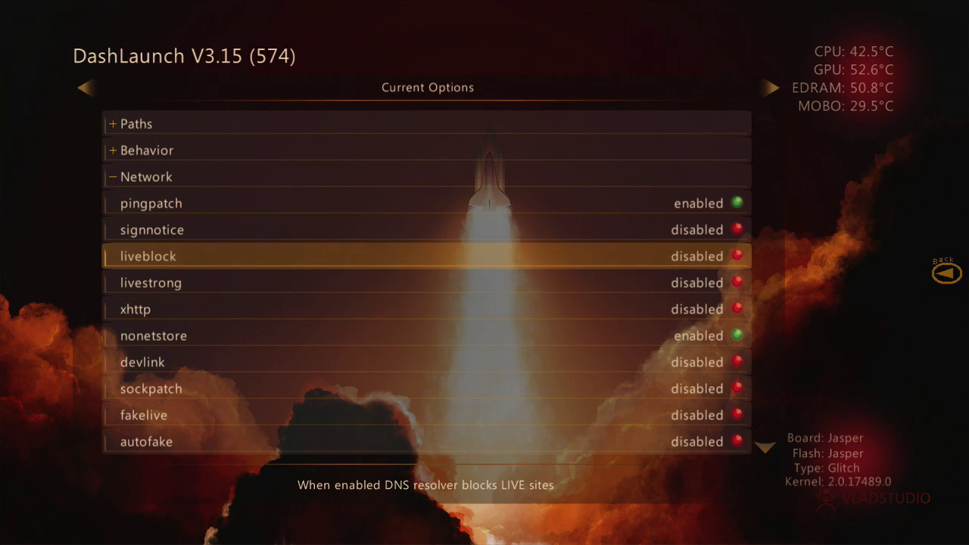
key(Return)
key(Down)
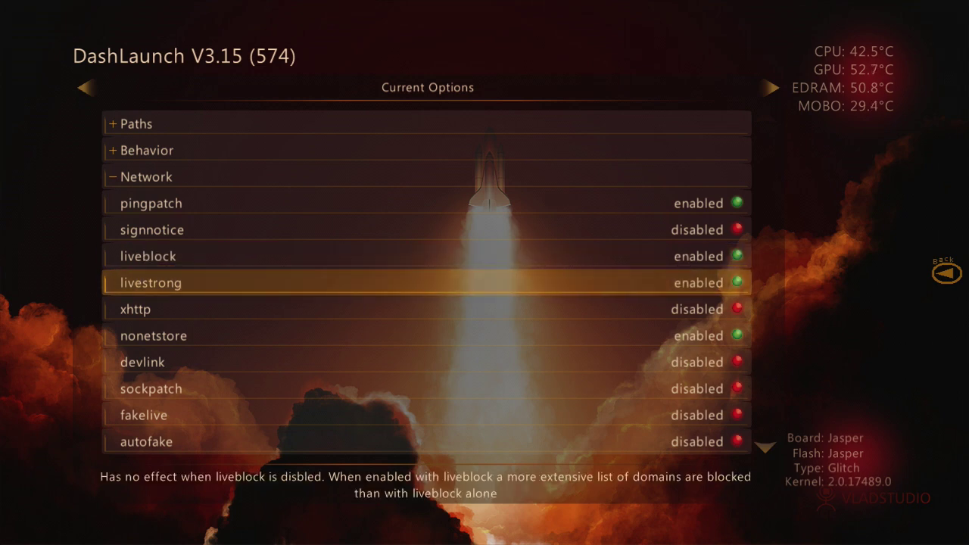
key(Up)
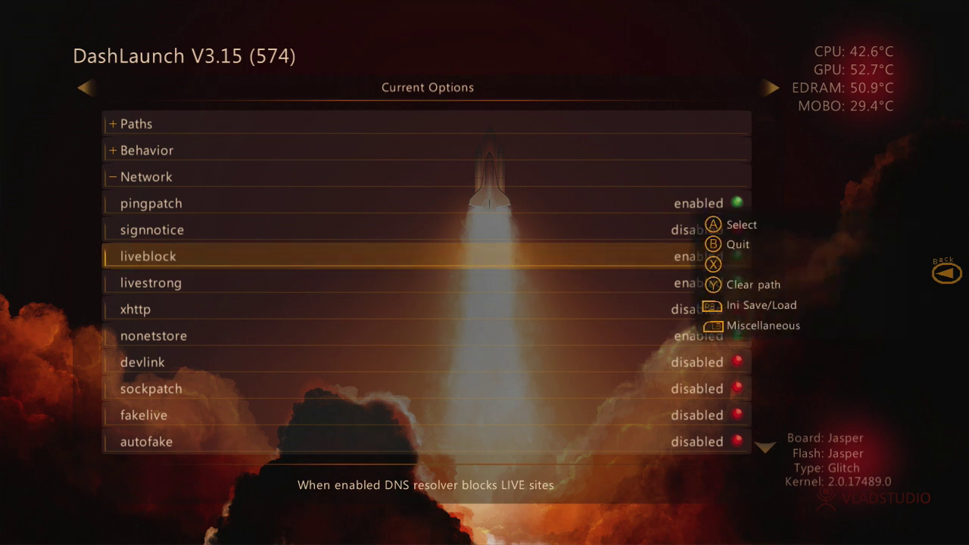
key(Down)
key(Up)
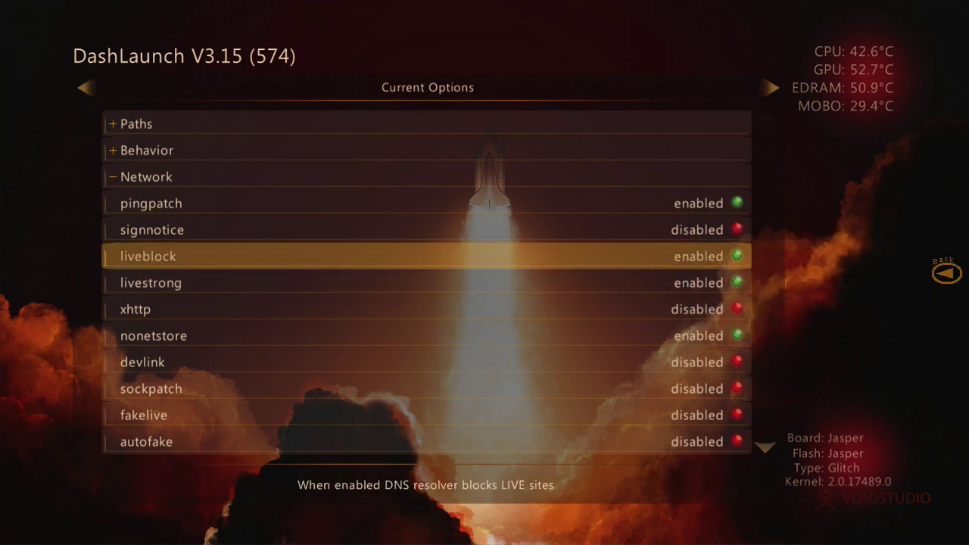
Step: Disable liveblock and livestrong again in the Network settings
key(Return)
key(Down)
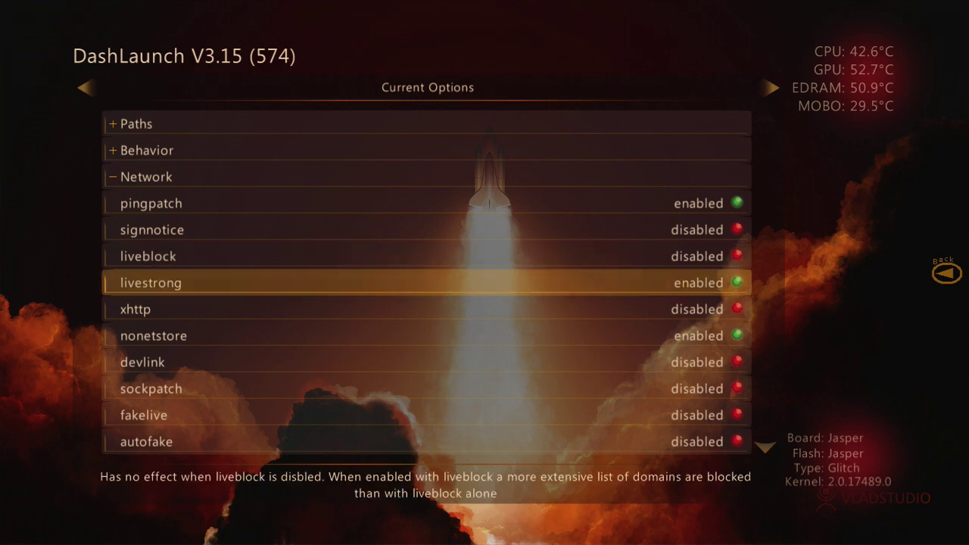
key(Return)
Step: Look through the other Network options, including pingpatch and autofake
key(Down)
key(Down)
key(Up)
key(Up)
key(Up)
key(Up)
key(Up)
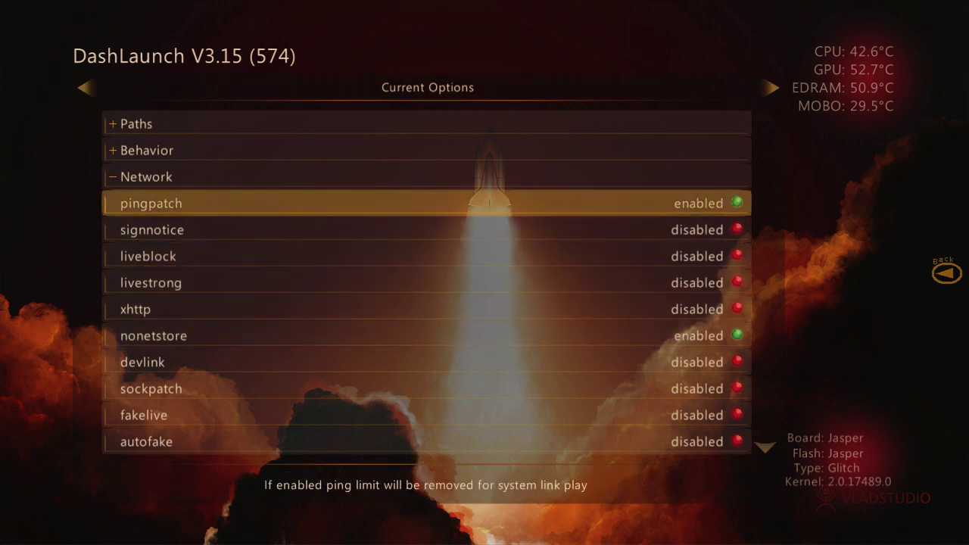
key(Up)
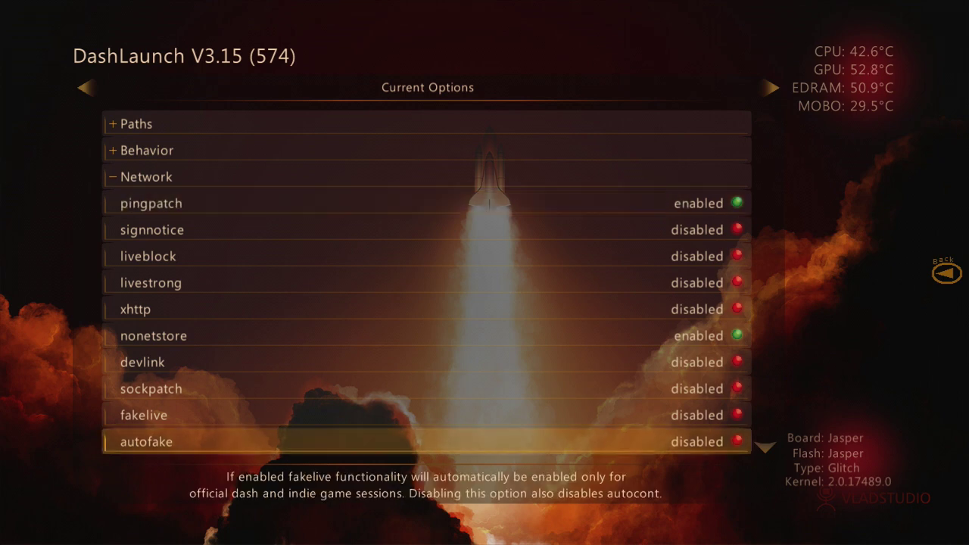